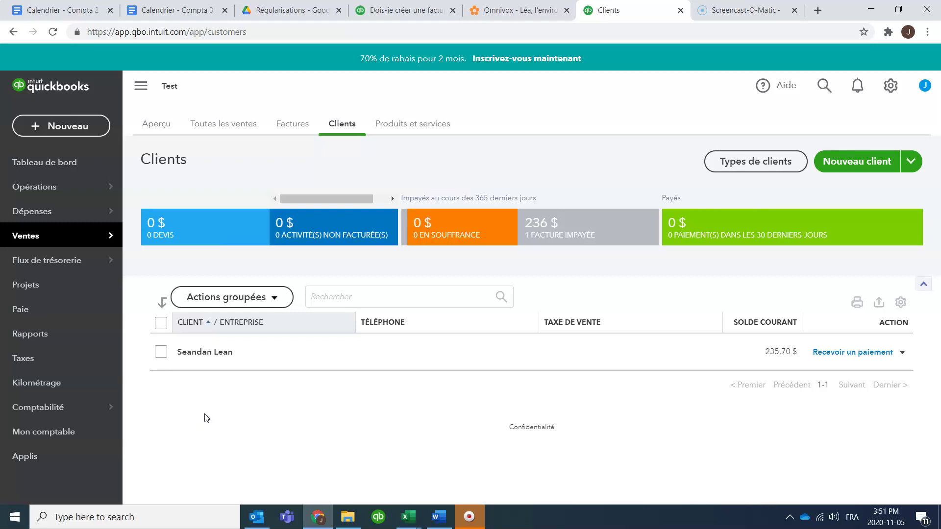
# Step: In the Word guide, replace the company name instruction under Réponses aux questions with "Inscrire votre prénom et votre nom"
pyautogui.click(438, 517)
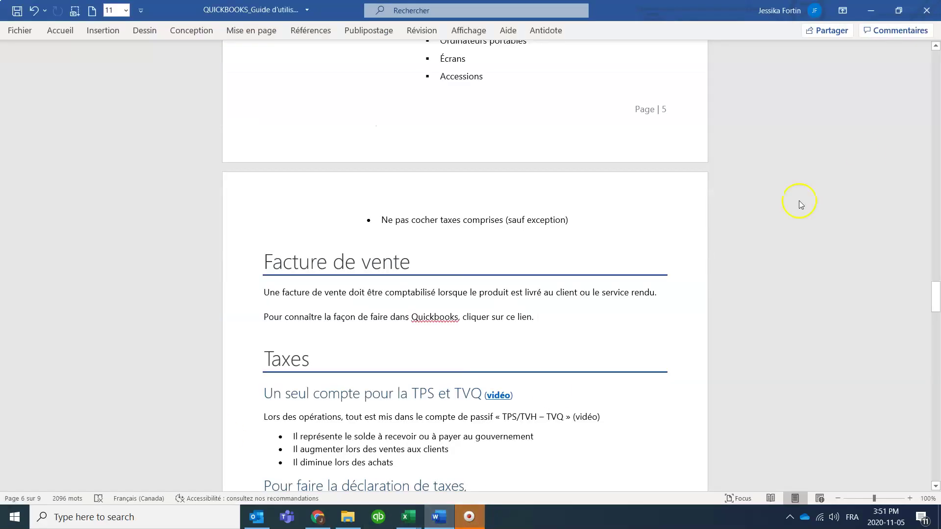
pyautogui.moveTo(935, 269); pyautogui.dragTo(935, 46)
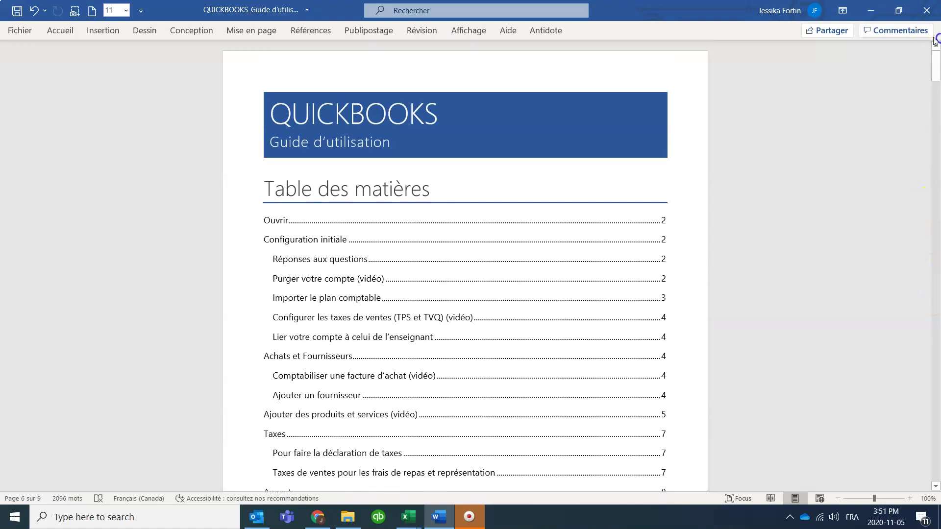
pyautogui.click(352, 175)
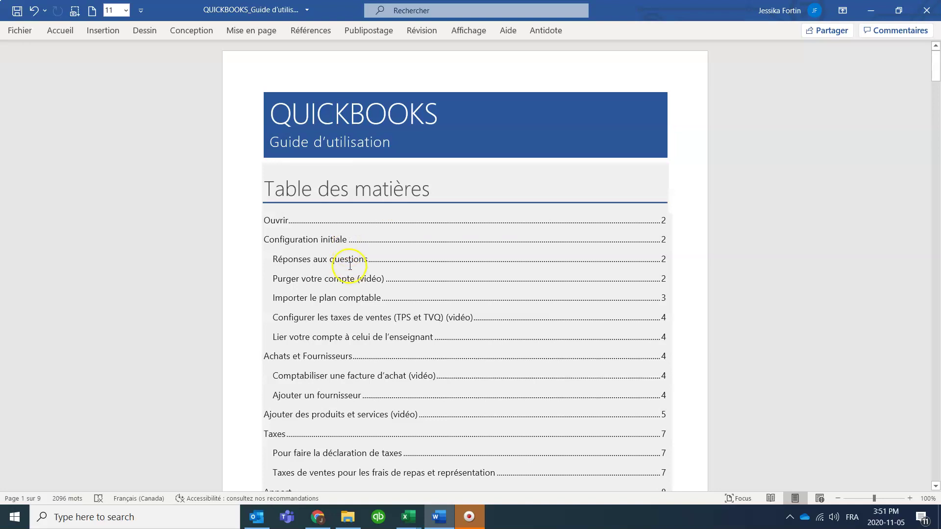
pyautogui.scroll(-15, 355, 284)
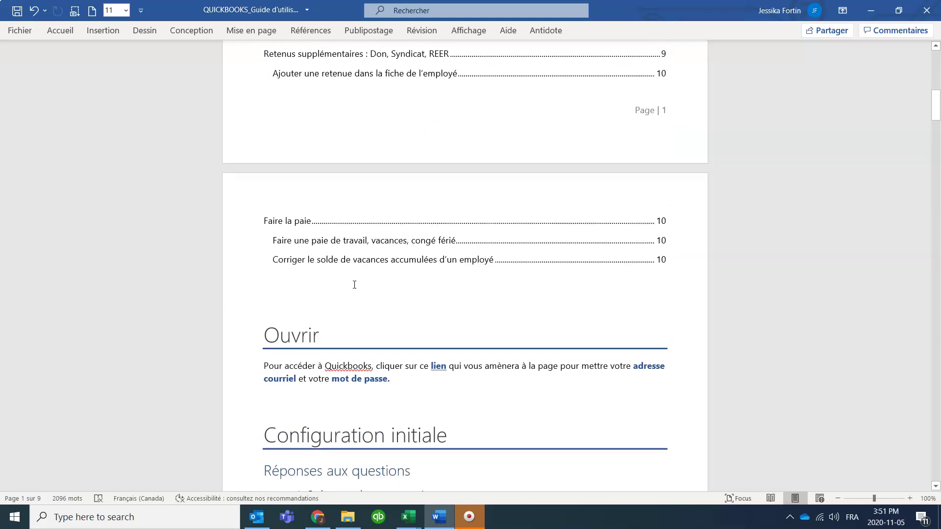
pyautogui.click(448, 253)
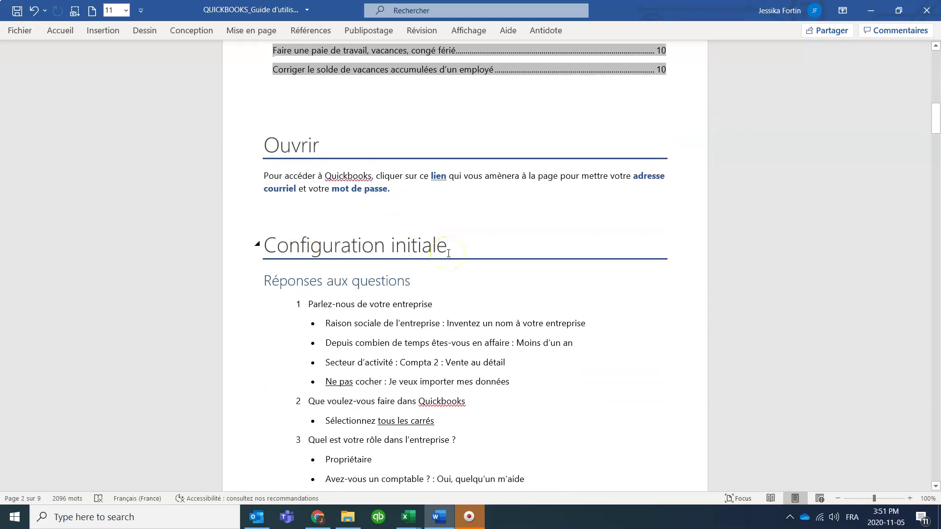
pyautogui.scroll(-2, 448, 254)
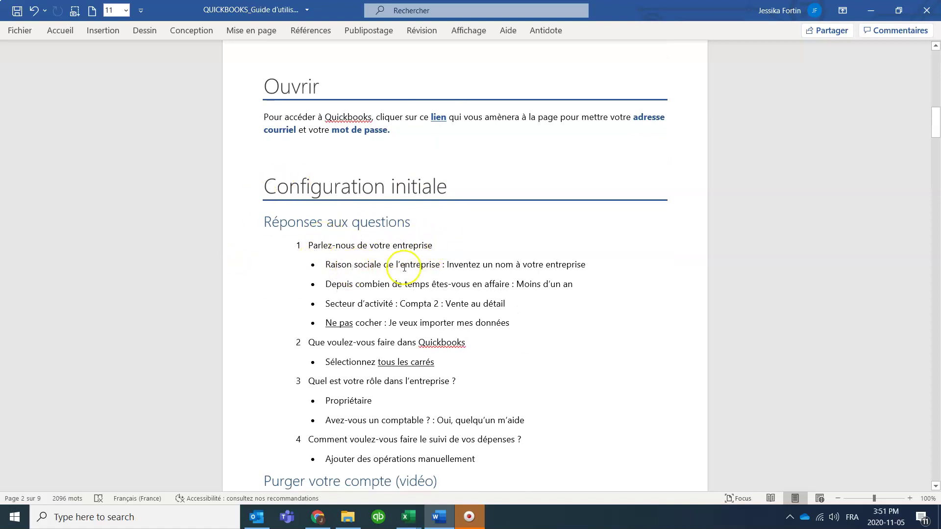
pyautogui.moveTo(448, 265); pyautogui.dragTo(587, 271)
pyautogui.write('Inscrire')
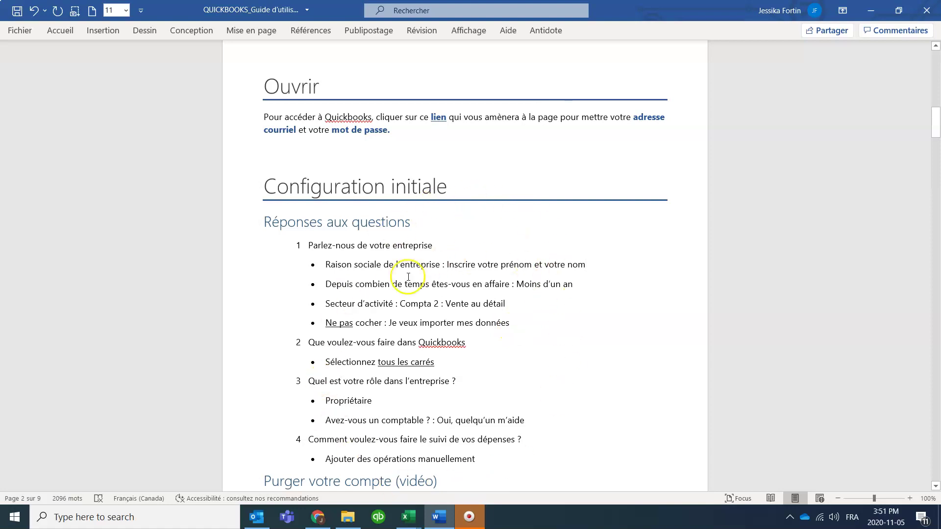
# Step: Consult the guide's Purger votre compte section and try to load QuickBooks' purge page by replacing customers with purgcompany in the address
pyautogui.scroll(-3, 478, 389)
pyautogui.scroll(-3, 490, 377)
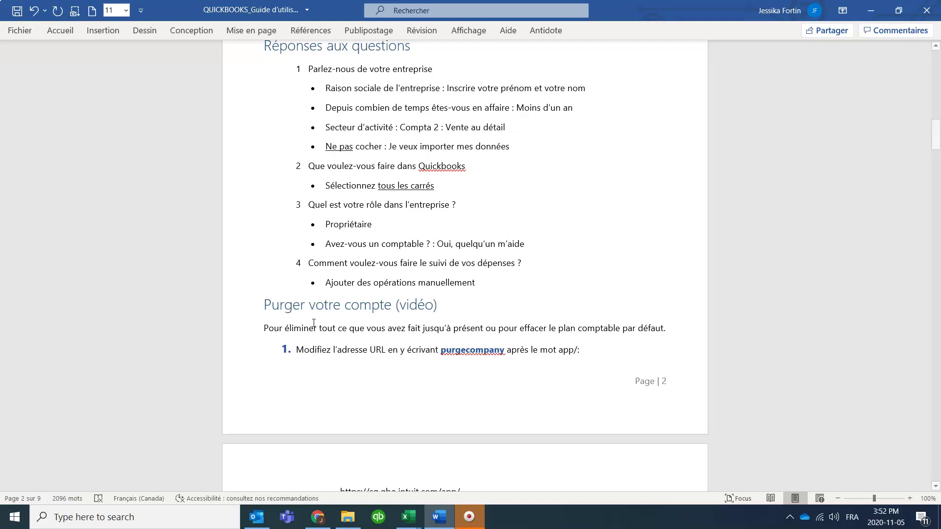
pyautogui.click(316, 516)
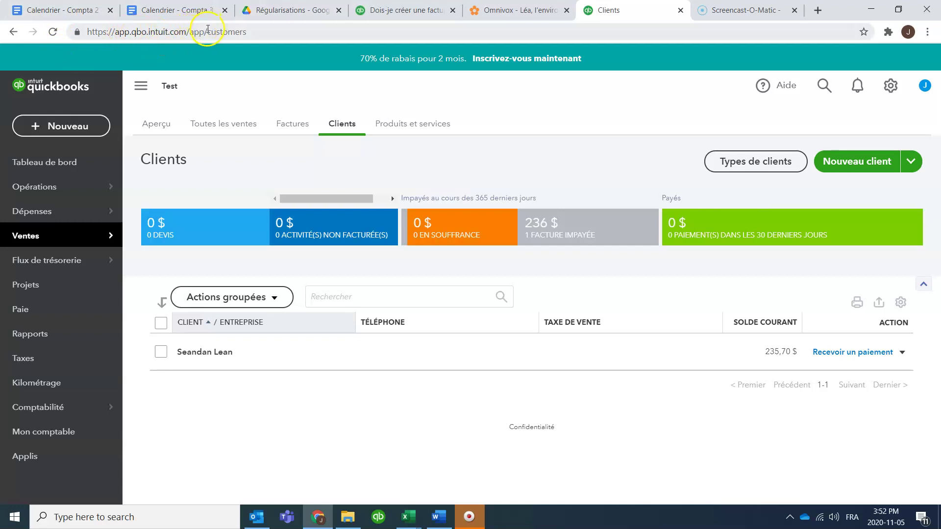
pyautogui.click(213, 31)
pyautogui.moveTo(208, 32); pyautogui.dragTo(274, 40)
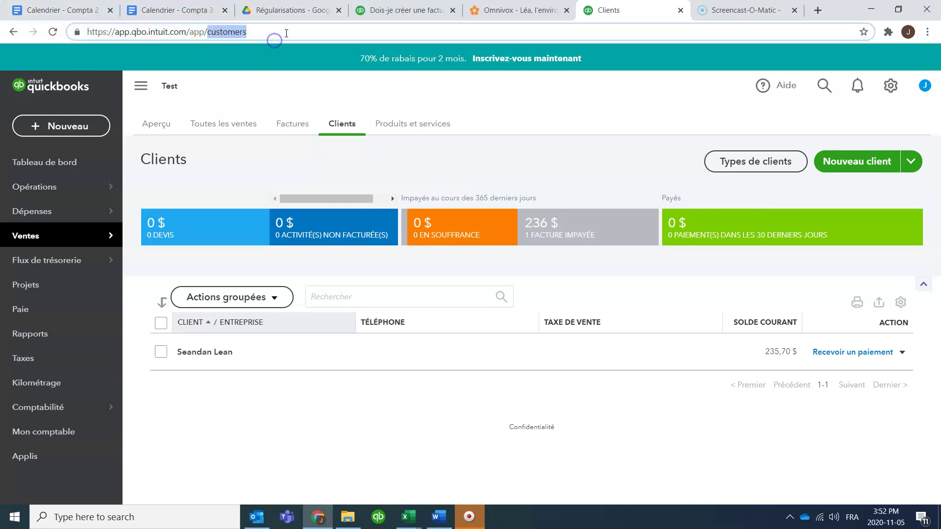
pyautogui.write('purg')
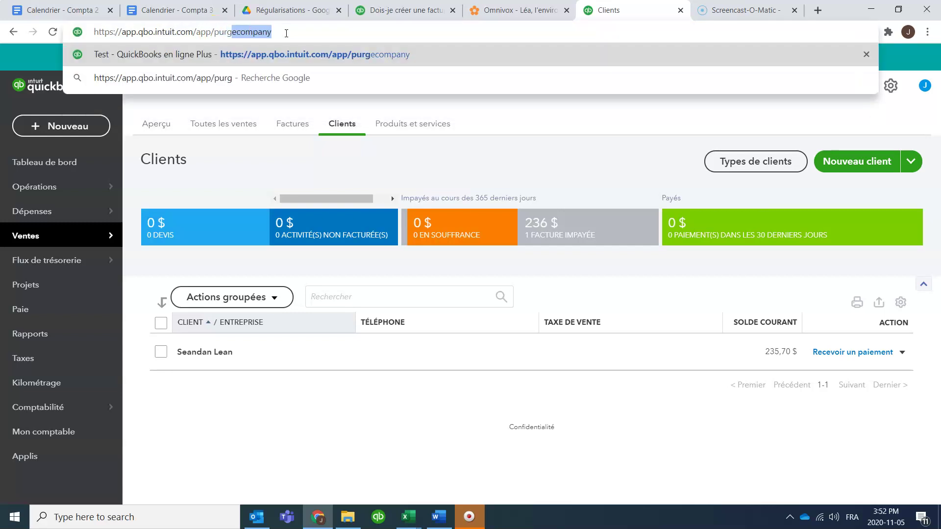
pyautogui.write('compa')
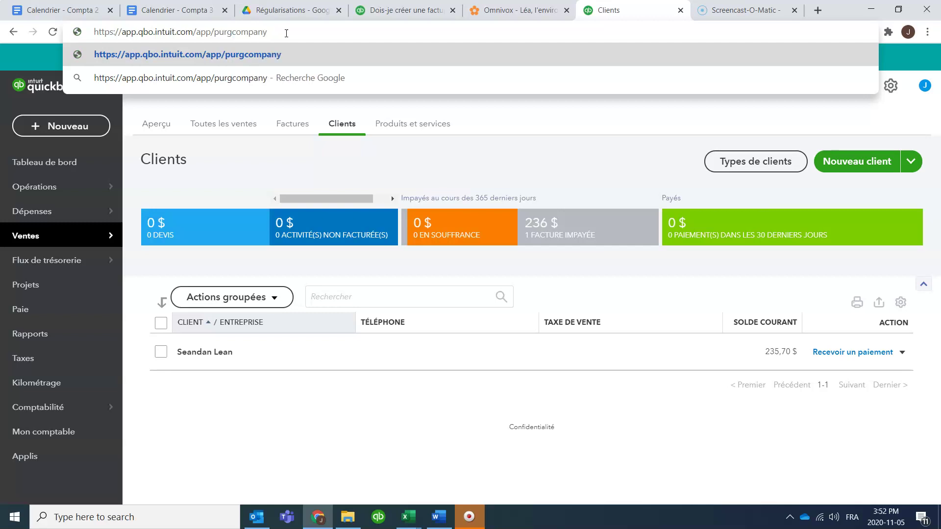
pyautogui.write('ny')
pyautogui.press('Return')
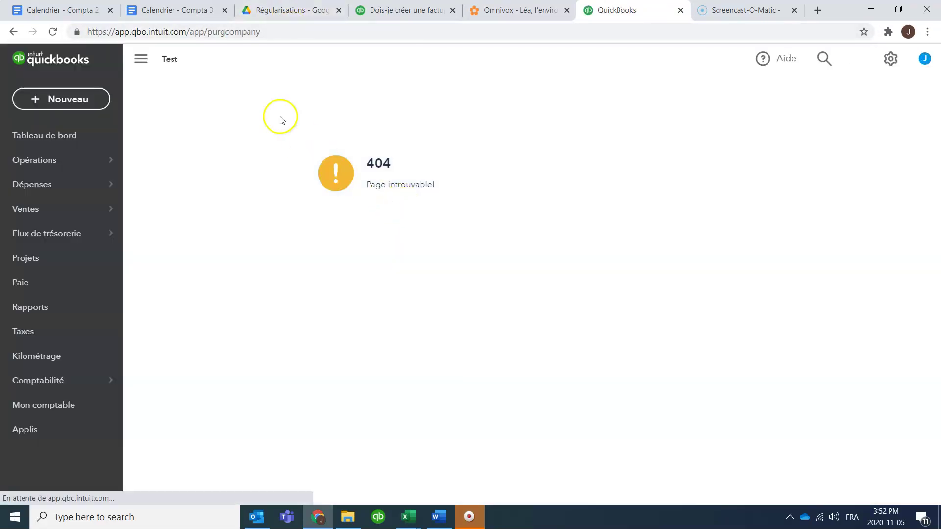
# Step: Correct the ending of the QuickBooks address to purgecompany and load the page
pyautogui.click(270, 32)
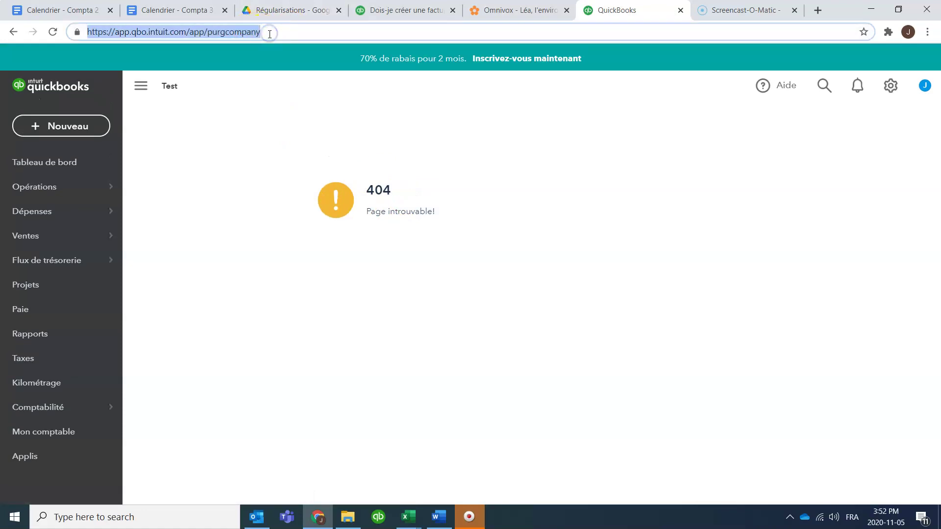
pyautogui.click(226, 32)
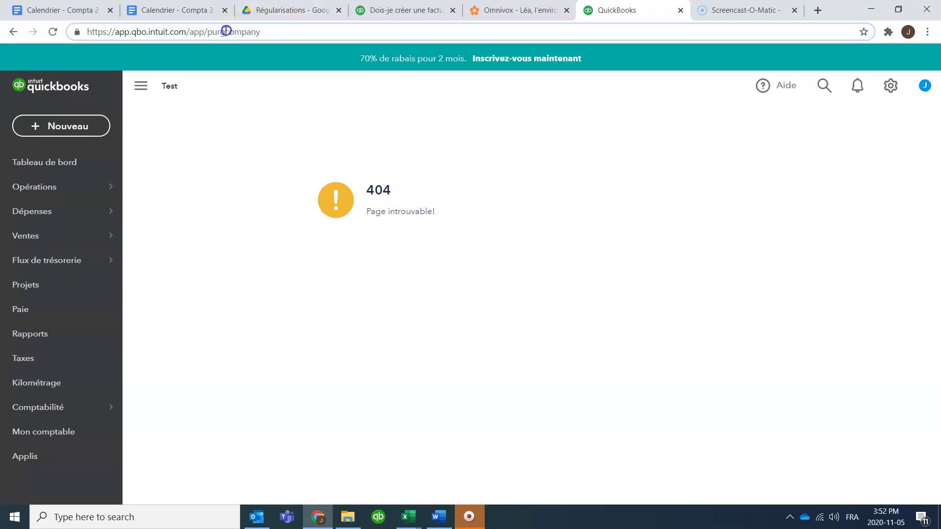
pyautogui.write('e')
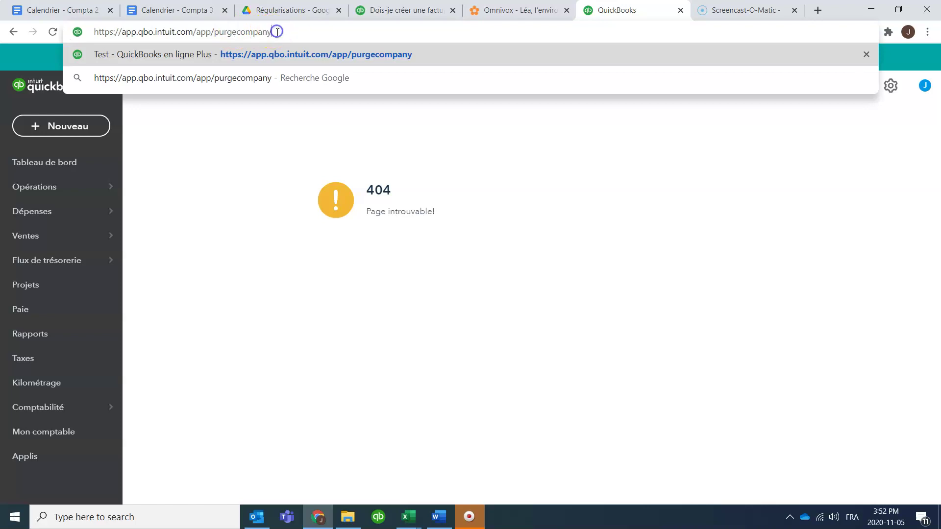
pyautogui.press('Return')
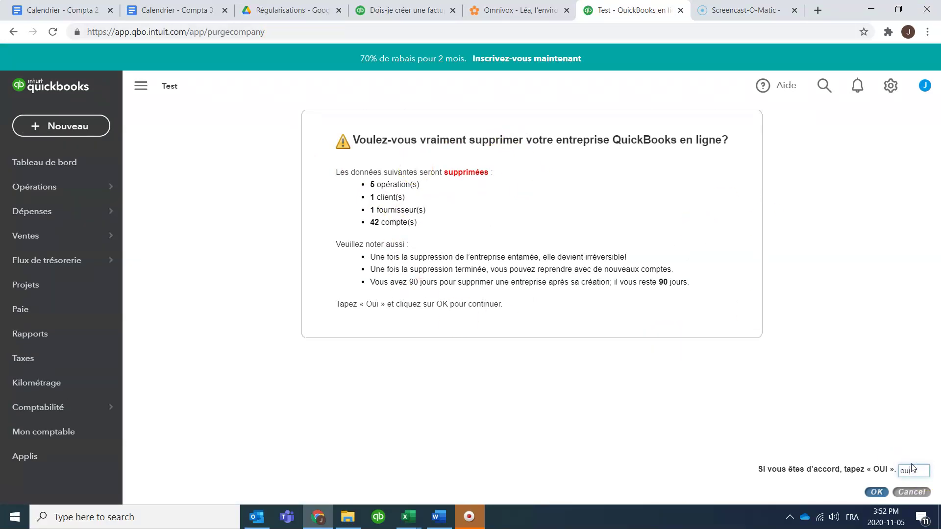
# Step: Confirm the purge with "oui" and delete the company data with the option Créer des plans comptables
pyautogui.click(881, 492)
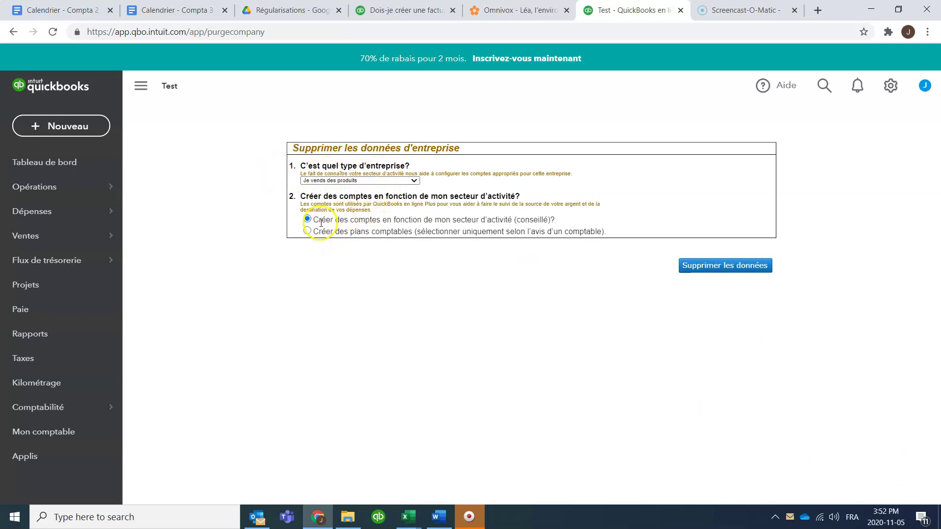
pyautogui.click(307, 232)
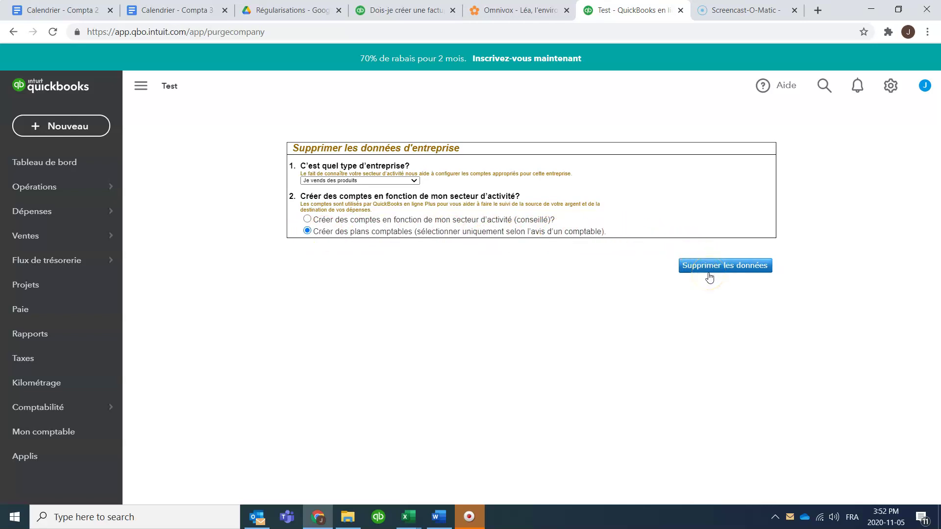
pyautogui.click(713, 270)
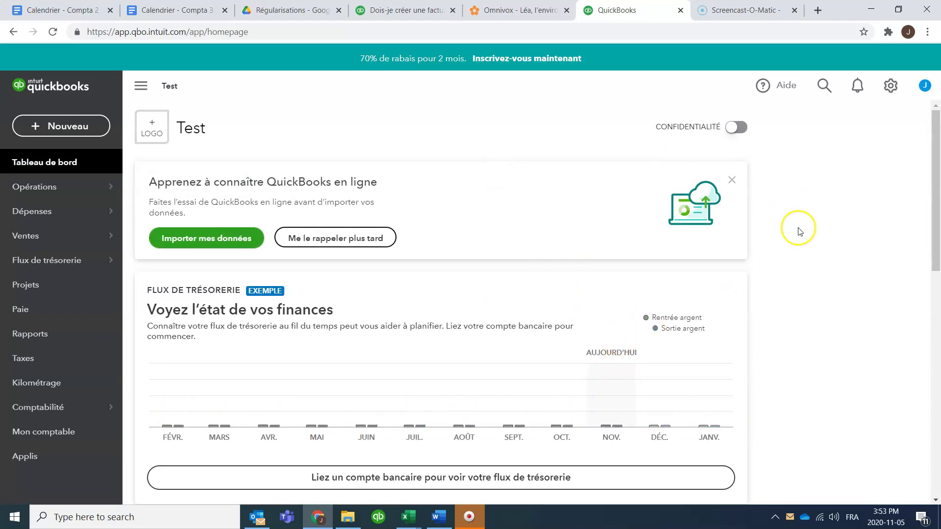
# Step: Check the Importer le plan comptable instructions in the Word guide and open the account import from QuickBooks' Plan comptable
pyautogui.click(429, 518)
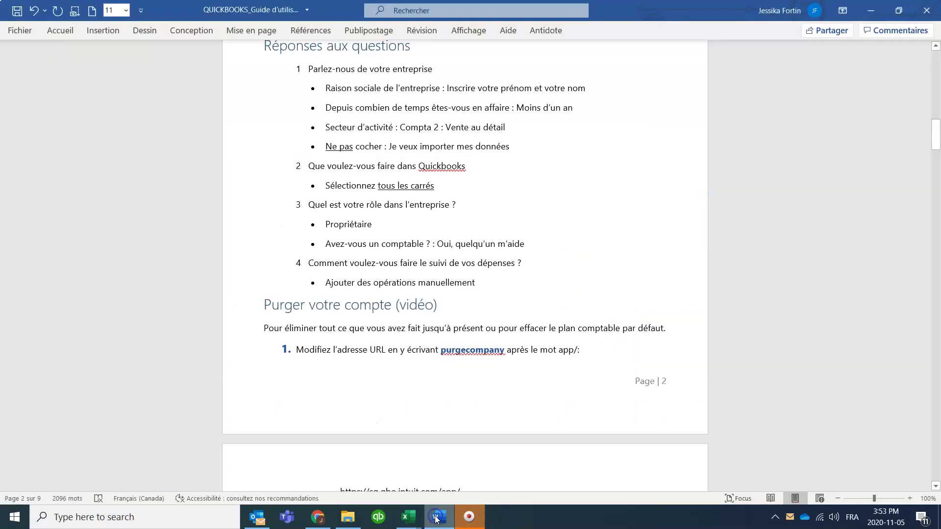
pyautogui.scroll(-2, 343, 245)
pyautogui.scroll(-9, 485, 365)
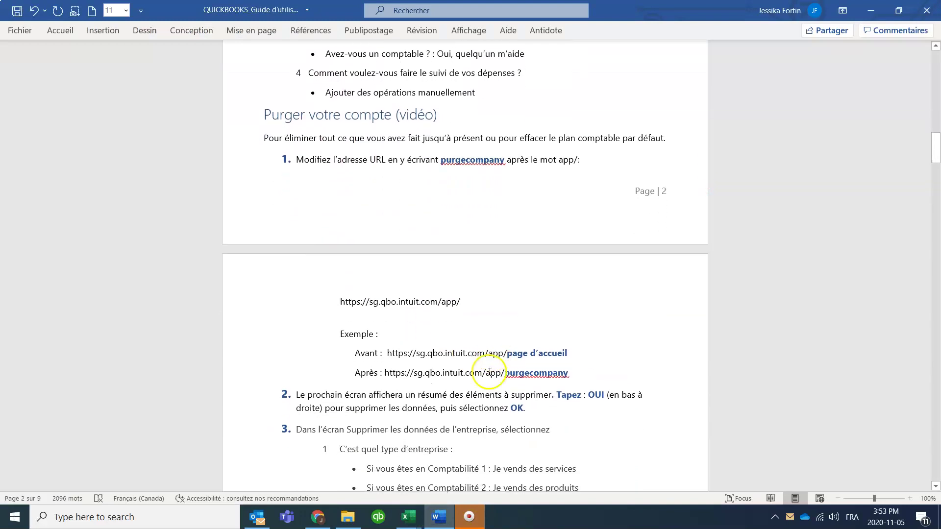
pyautogui.scroll(-1, 503, 365)
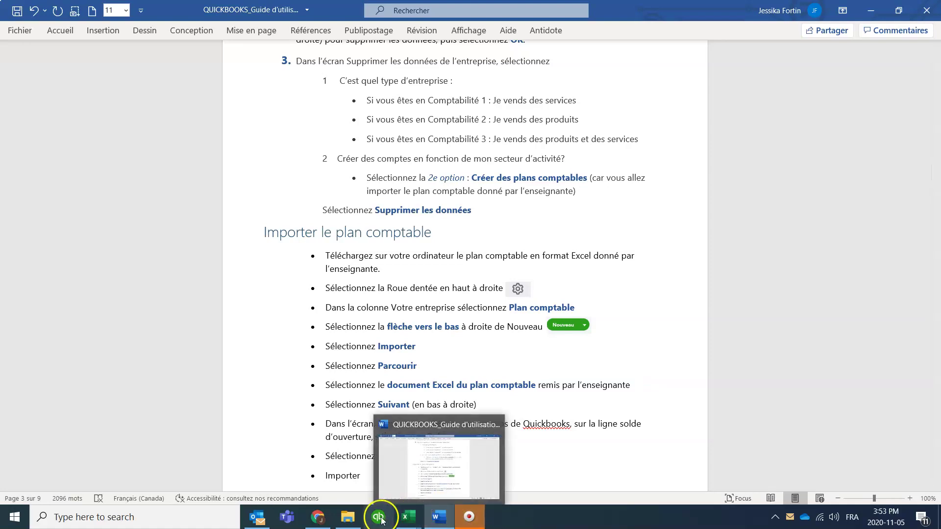
pyautogui.click(316, 515)
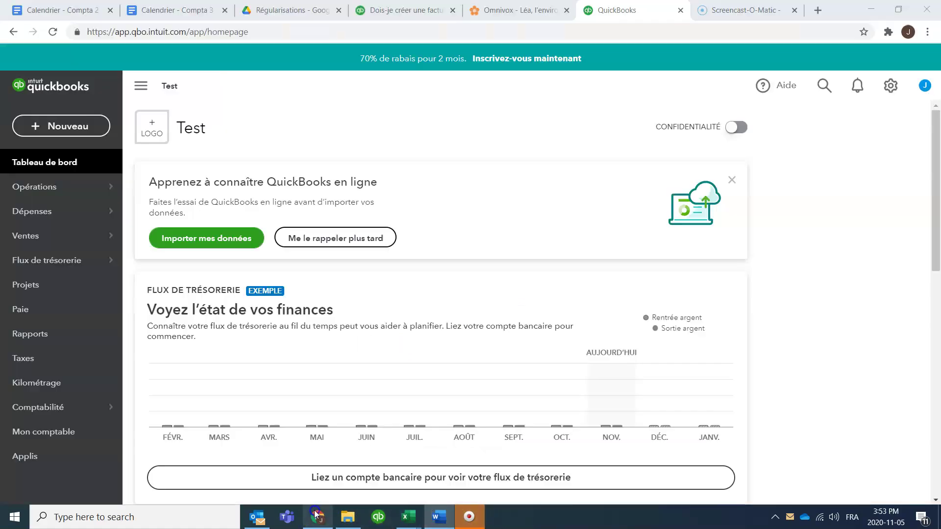
pyautogui.click(894, 92)
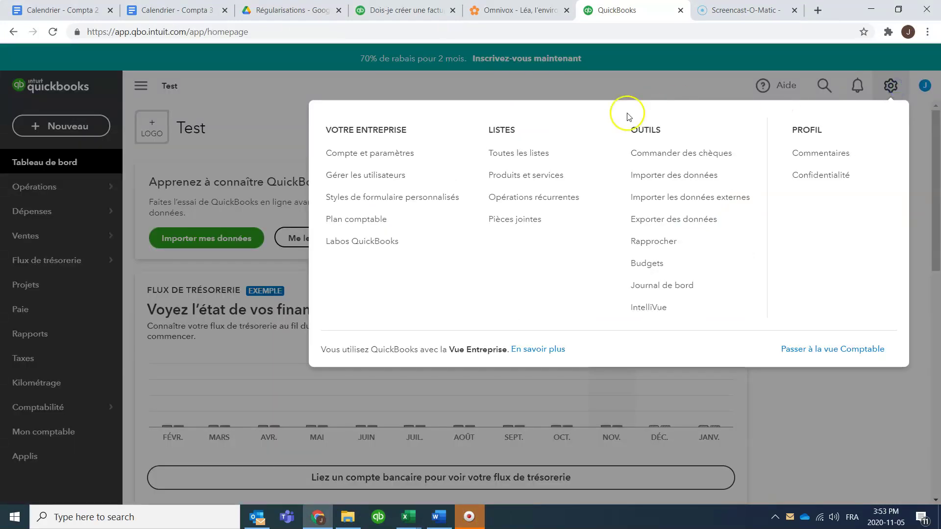
pyautogui.click(382, 222)
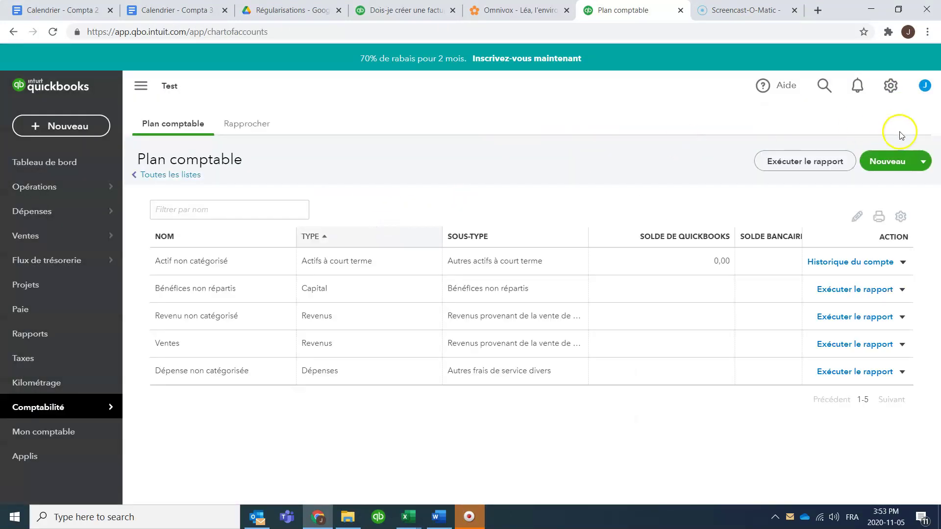
pyautogui.click(924, 165)
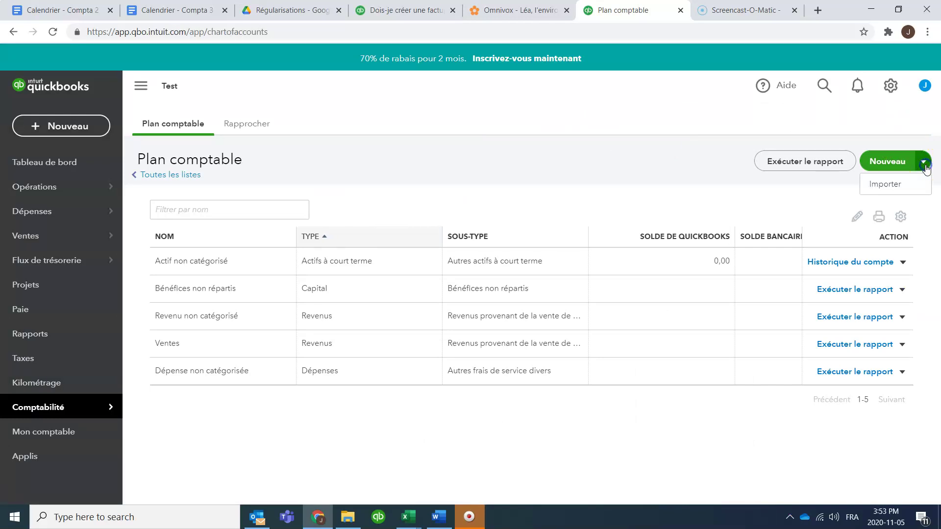
pyautogui.click(905, 185)
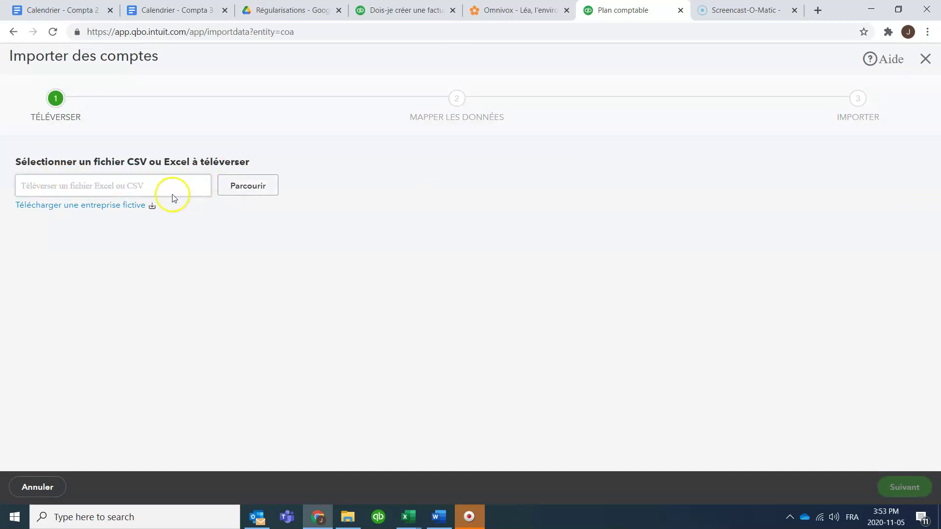
# Step: Browse for the file to upload, going into the Collège de Rosemont folder in Google Drive
pyautogui.click(263, 186)
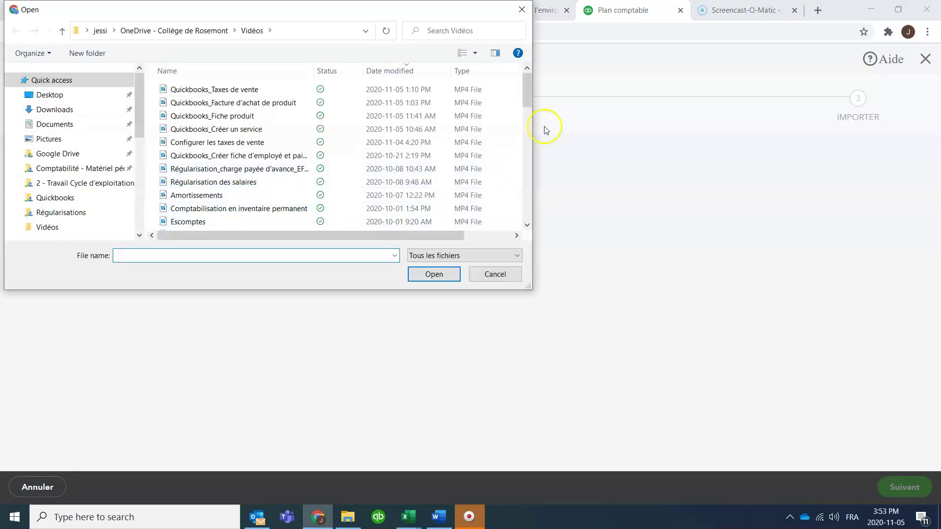
pyautogui.click(64, 155)
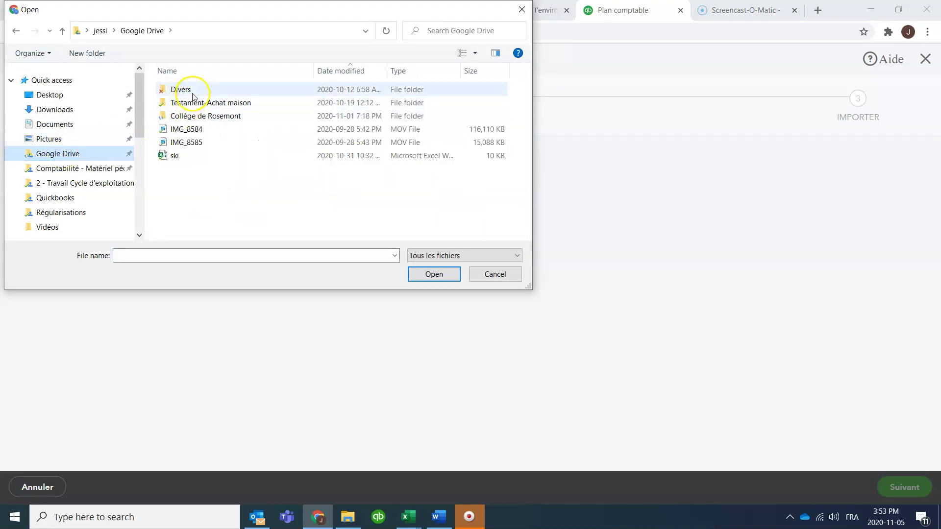
pyautogui.doubleClick(191, 115)
pyautogui.doubleClick(190, 90)
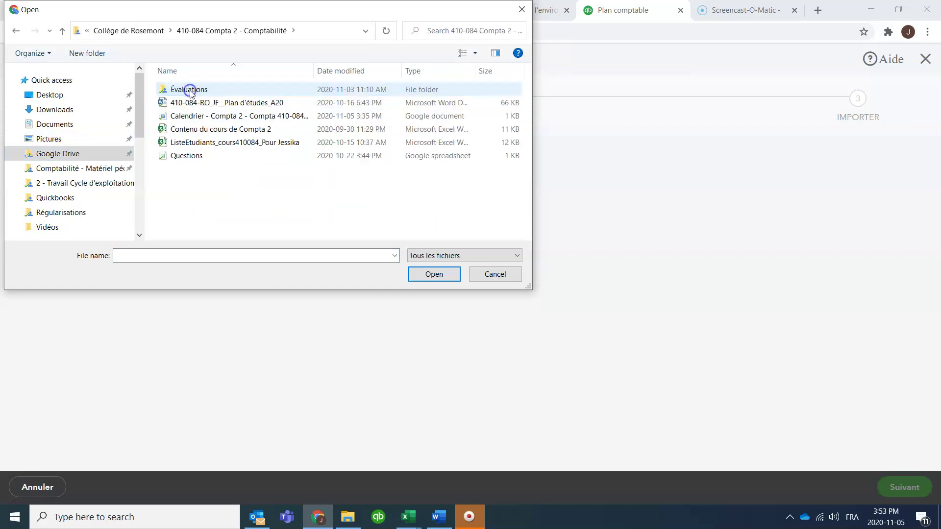
pyautogui.click(196, 93)
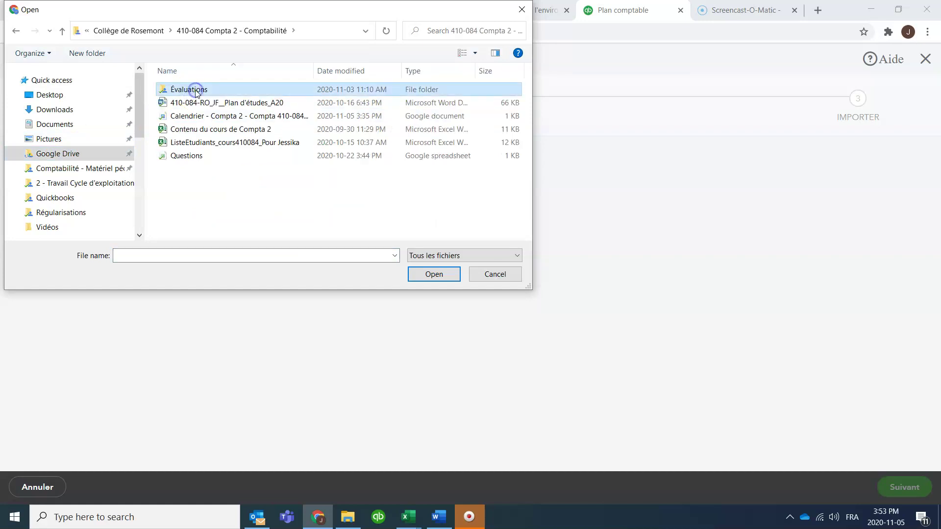
pyautogui.click(147, 31)
# Step: Go into the Comptabilité - Matériel pédagogique folder to find the chart of accounts file
pyautogui.click(207, 144)
pyautogui.doubleClick(206, 144)
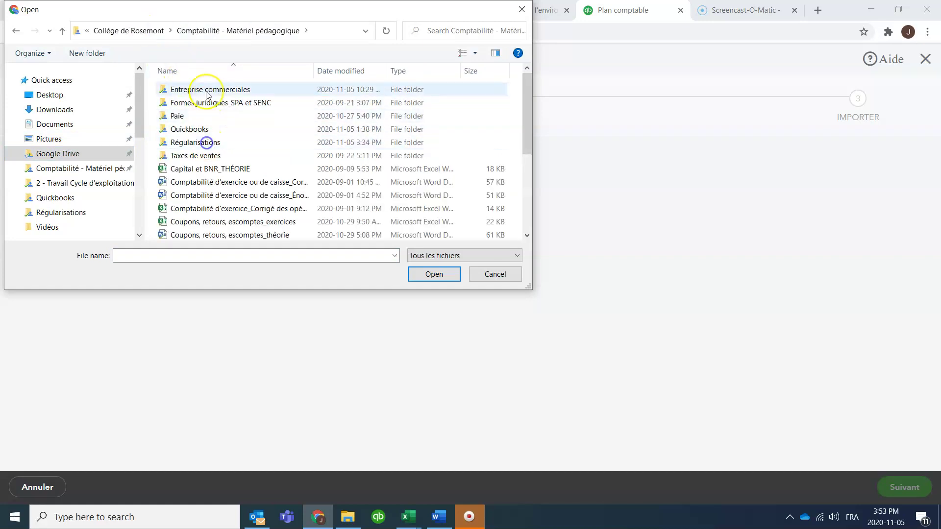
pyautogui.doubleClick(206, 91)
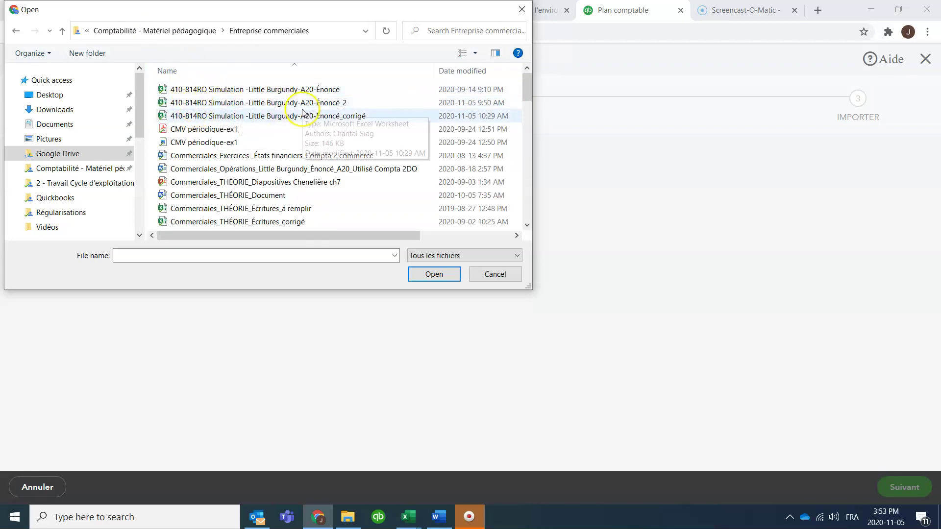
pyautogui.scroll(-1, 307, 105)
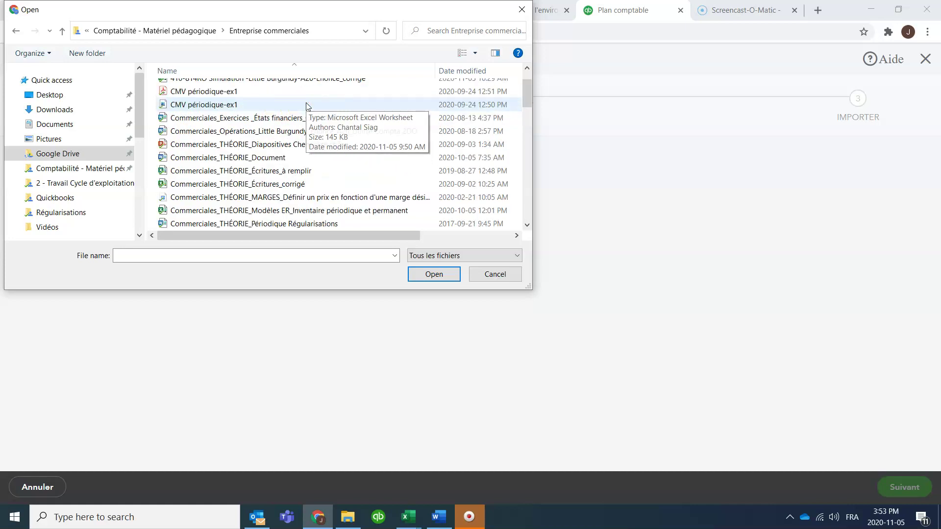
pyautogui.click(185, 31)
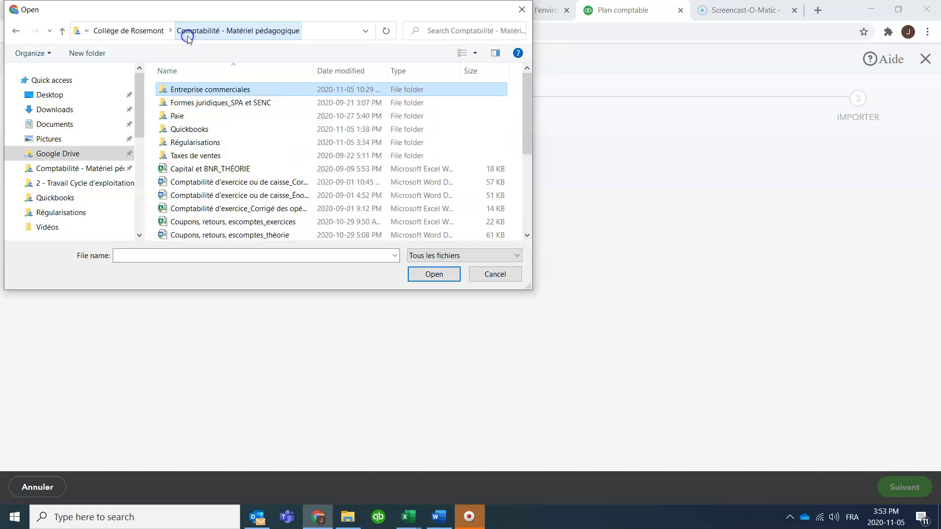
# Step: Upload QuickBooks_Plan comptable_Produits et services_Little Burgundy_Compta 2_23oct from the Quickbooks folder and continue to the field mapping
pyautogui.doubleClick(190, 128)
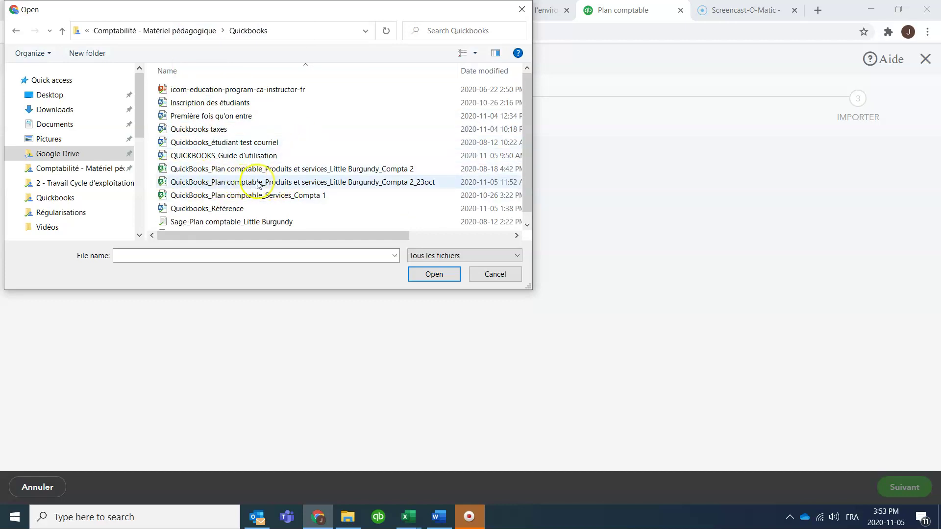
pyautogui.click(379, 182)
pyautogui.click(434, 274)
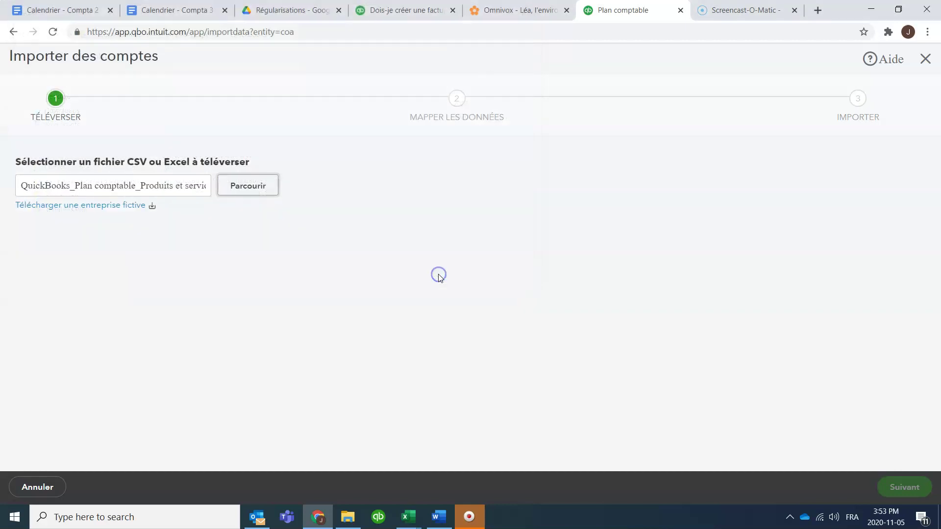
pyautogui.click(904, 486)
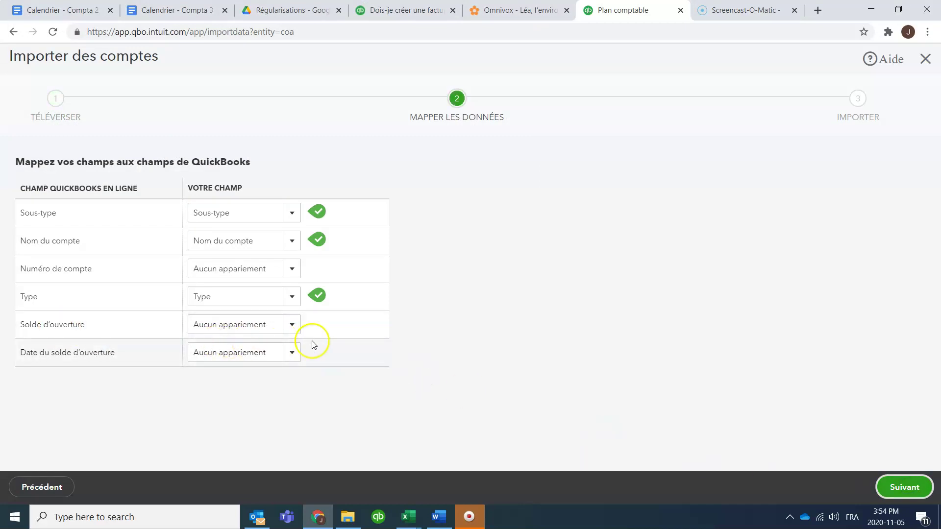
# Step: Map the Solde d'ouverture field to SOLDE D'OUVERTURE and import the listed accounts
pyautogui.click(292, 325)
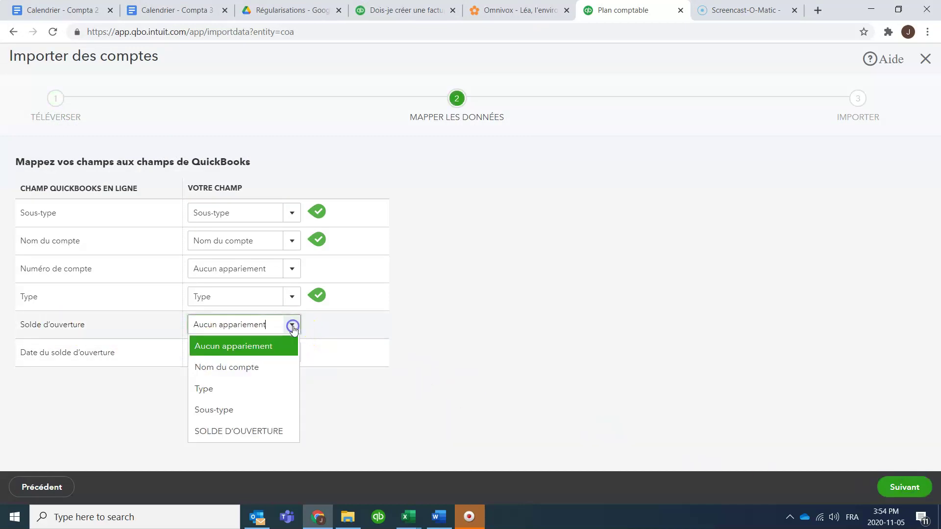
pyautogui.click(254, 431)
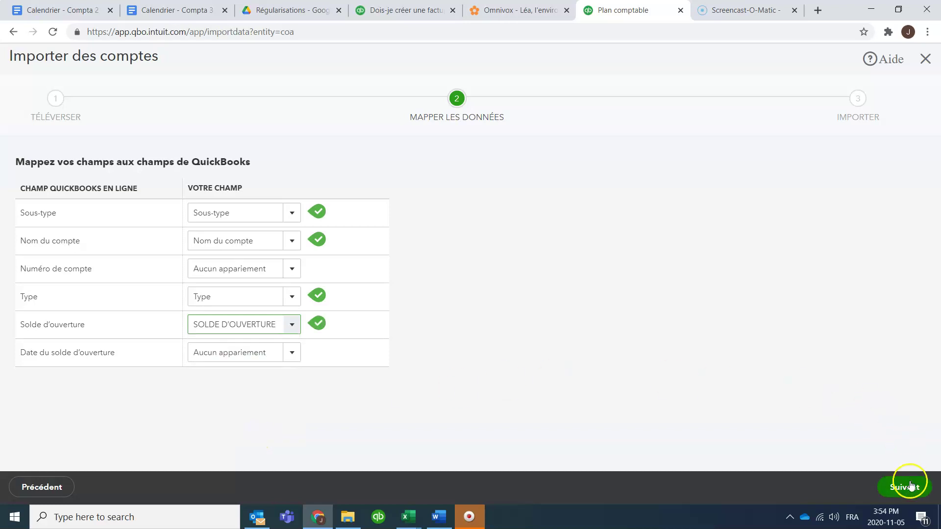
pyautogui.click(906, 487)
pyautogui.scroll(-3, 619, 298)
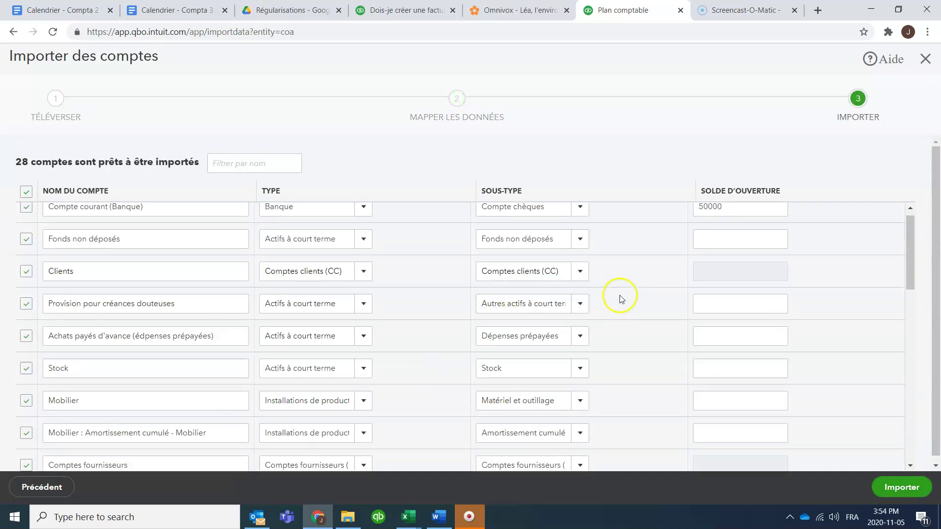
pyautogui.click(900, 484)
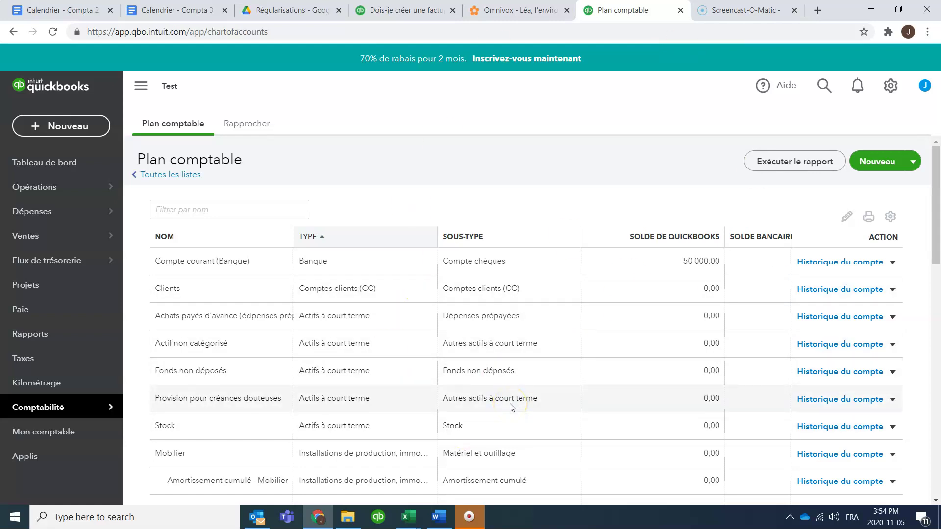
# Step: In the Word guide, correct the heading about linking the account to the teacher's so that it ends in enseignante
pyautogui.click(437, 517)
pyautogui.scroll(-15, 404, 308)
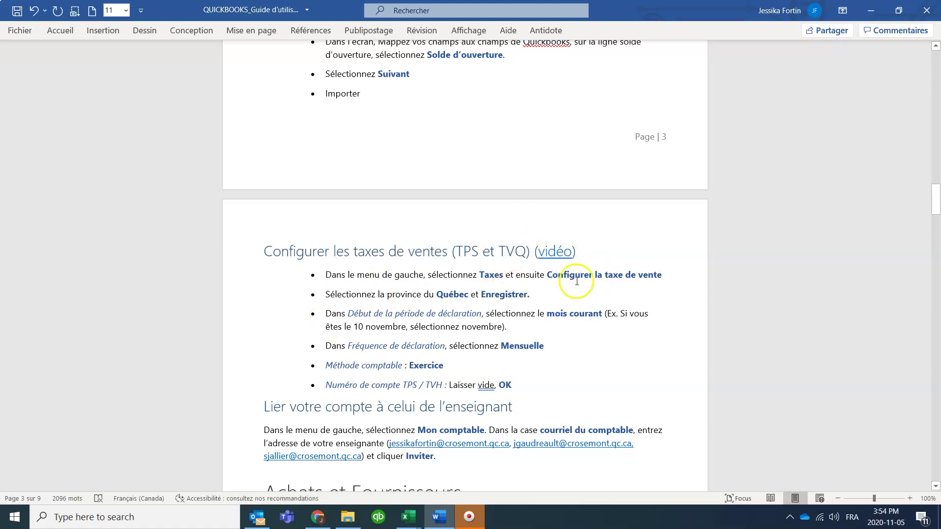
pyautogui.scroll(-3, 608, 332)
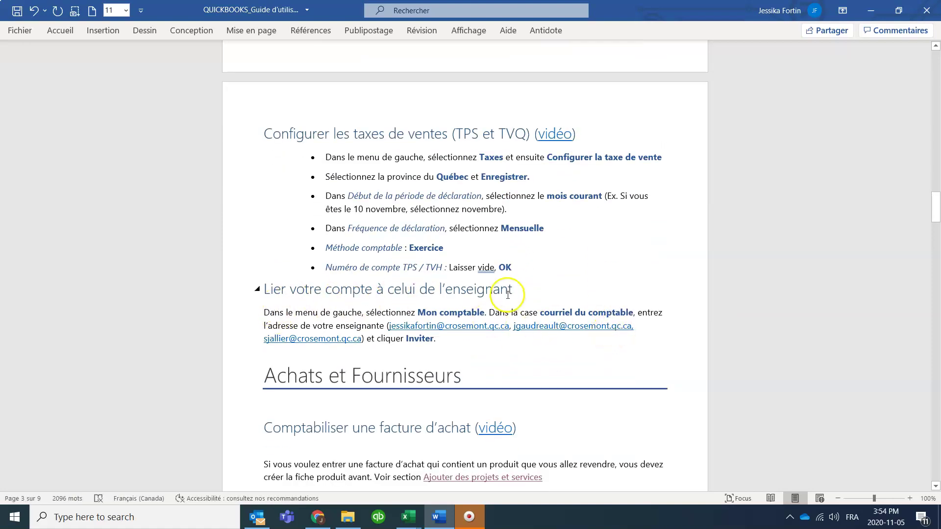
pyautogui.click(514, 291)
pyautogui.write('e')
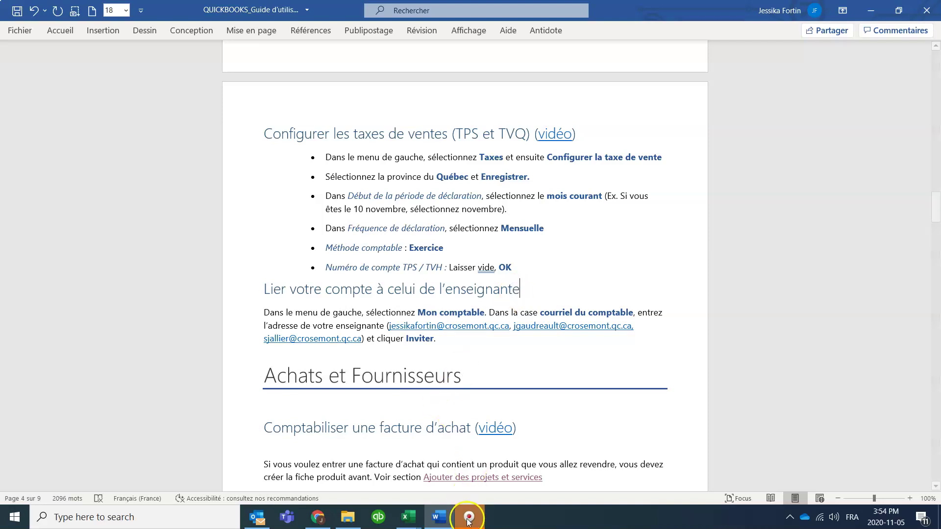
# Step: Switch to QuickBooks, open Mon comptable and enter the teacher's e-mail as the accountant to invite
pyautogui.click(318, 517)
pyautogui.click(407, 466)
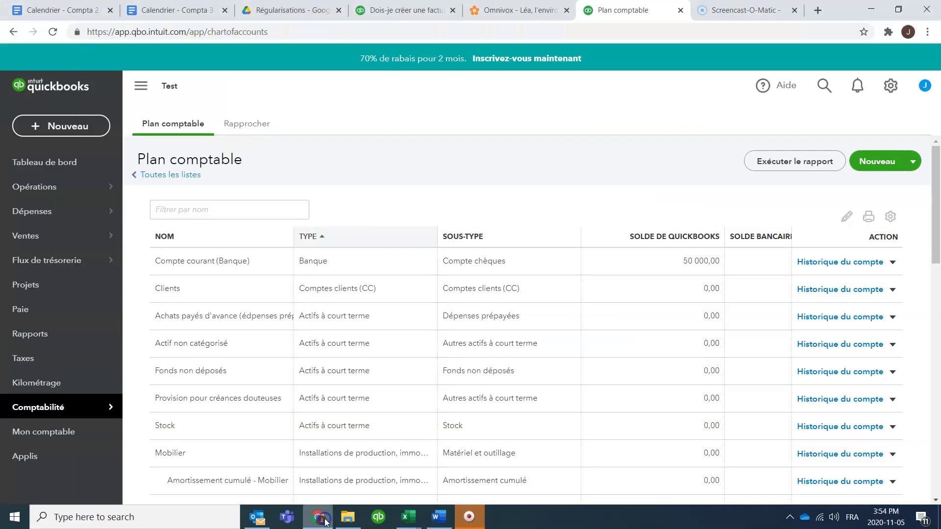
pyautogui.click(53, 430)
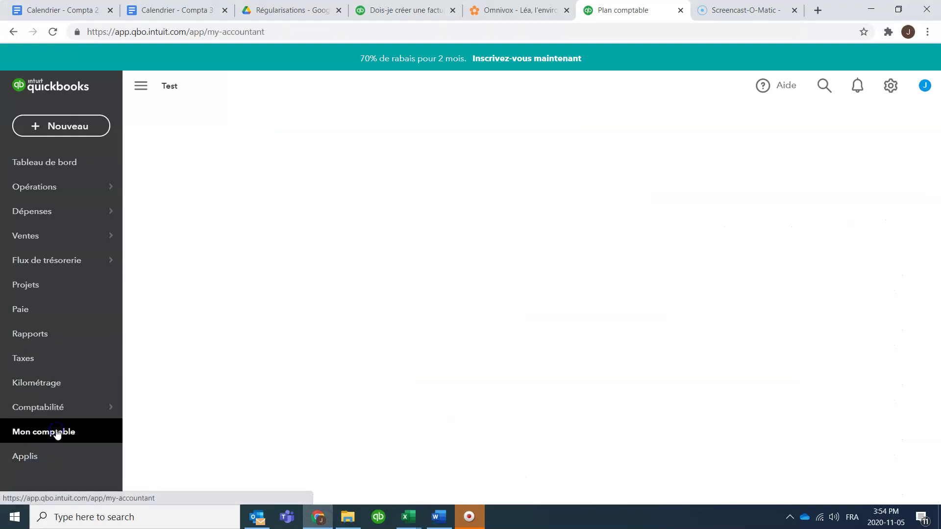
pyautogui.click(450, 325)
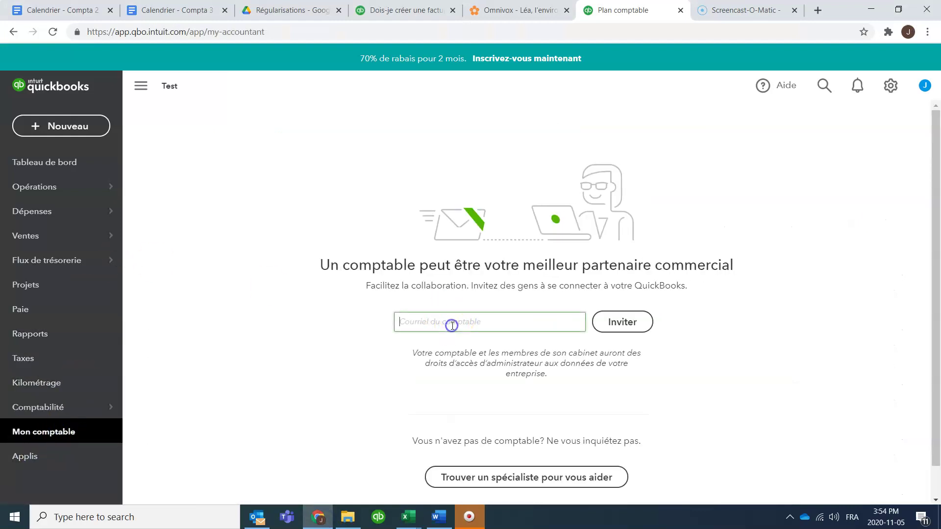
pyautogui.write('jee')
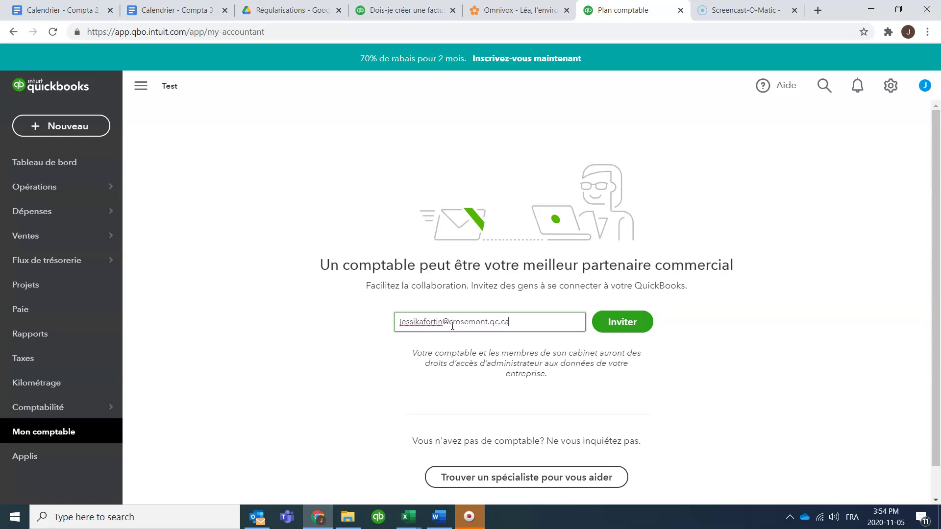
# Step: Clear the teacher's e-mail from the accountant invitation
pyautogui.click(623, 319)
pyautogui.moveTo(509, 318); pyautogui.dragTo(374, 310)
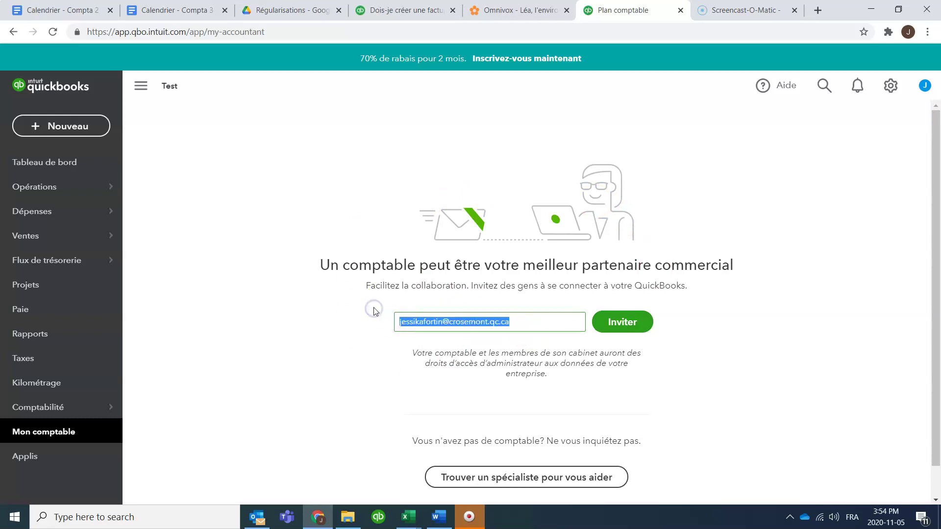
pyautogui.press('BackSpace')
# Step: Switch back to the Word guide and read on to the Achats et Fournisseurs section
pyautogui.hotkey('alt', 'Tab')
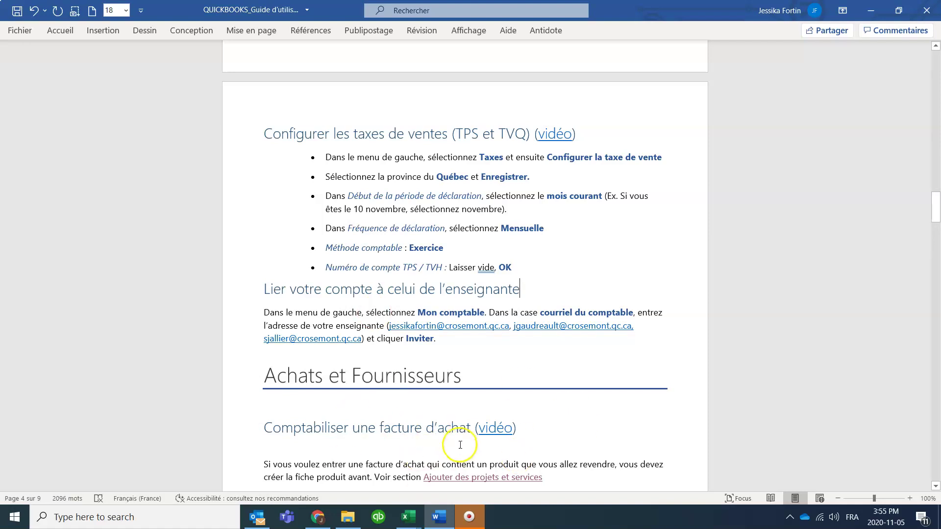
pyautogui.scroll(-3, 393, 433)
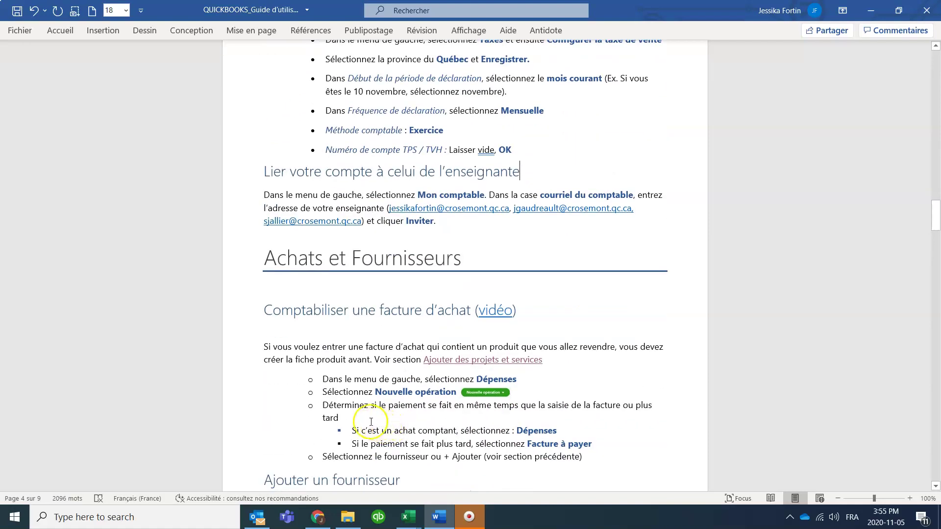